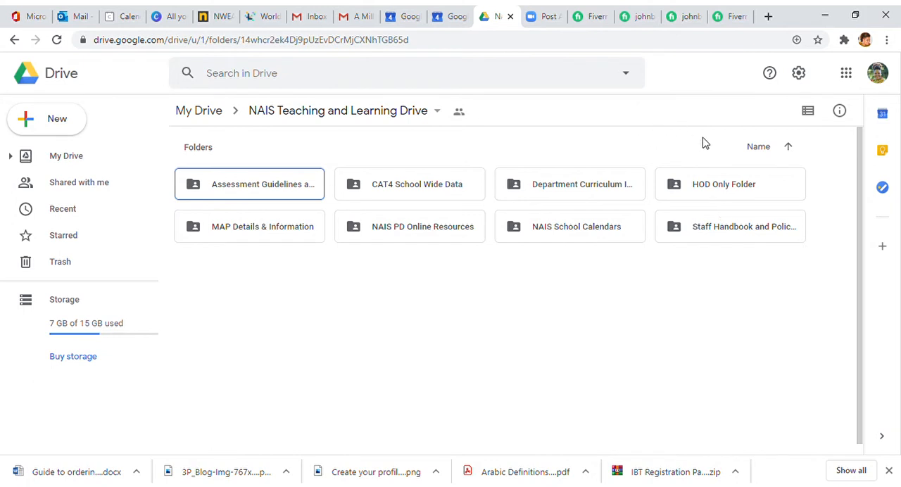
- Open Summative 1 Fall 2020 for editing in Google Docs from the HOD Only Folder's Summative Data Whole School subfolder under Curriculum and Assessment Documents
double_click(743, 194)
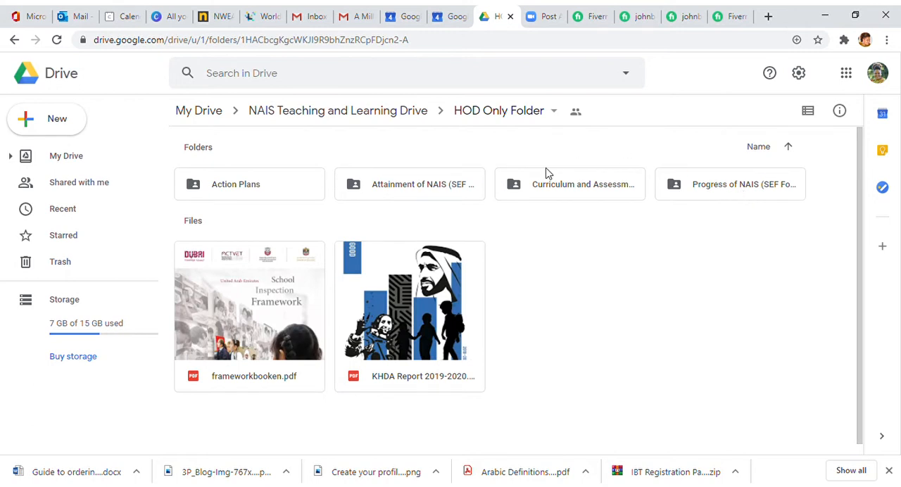
double_click(543, 197)
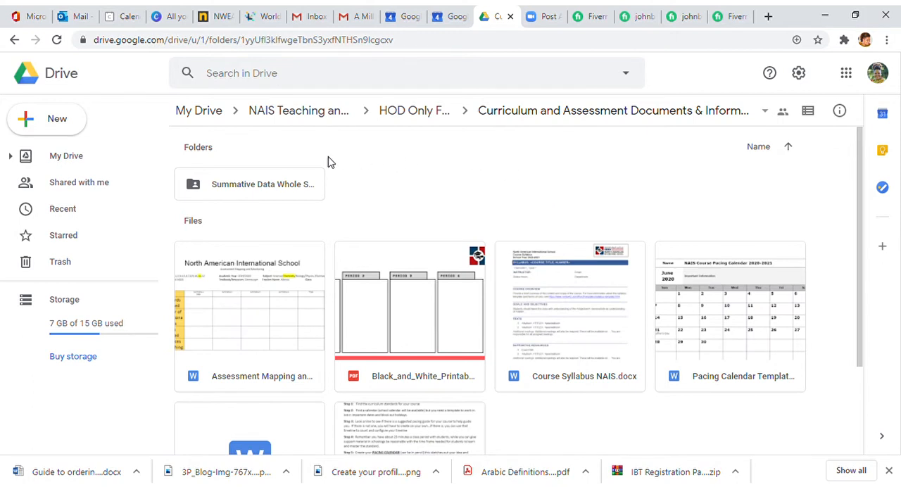
double_click(271, 192)
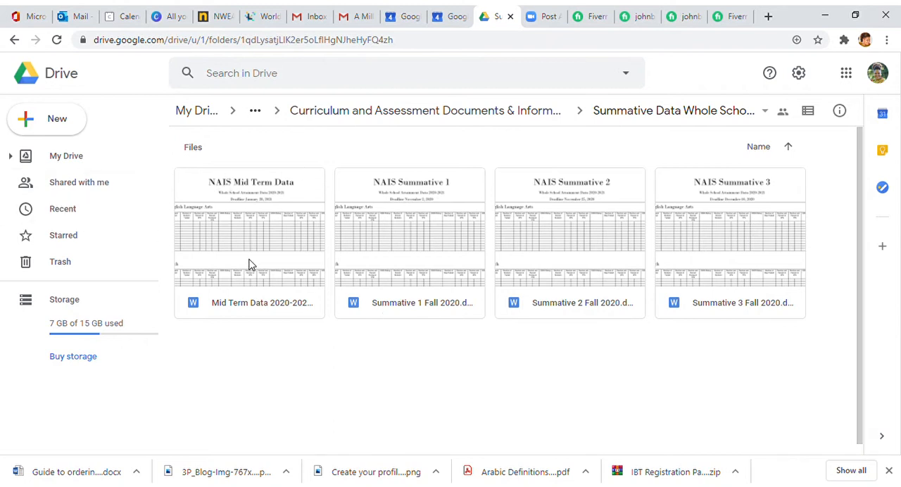
left_click(395, 240)
double_click(396, 240)
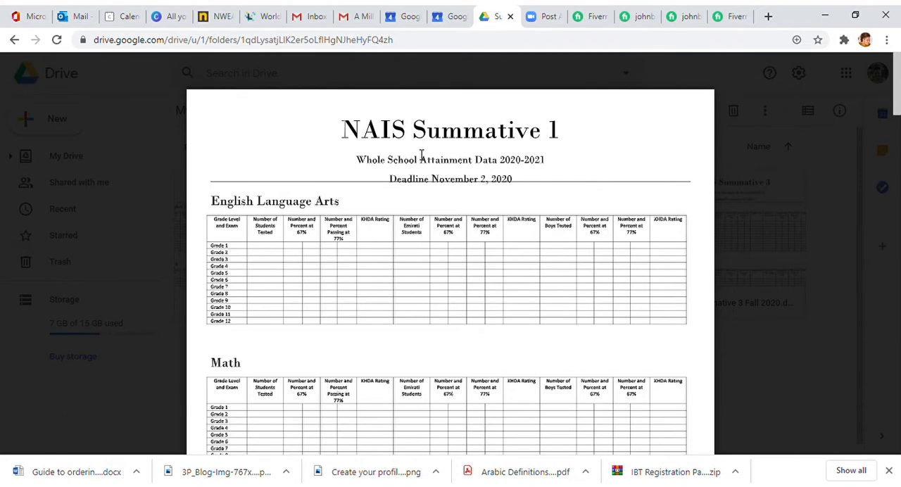
left_click(456, 75)
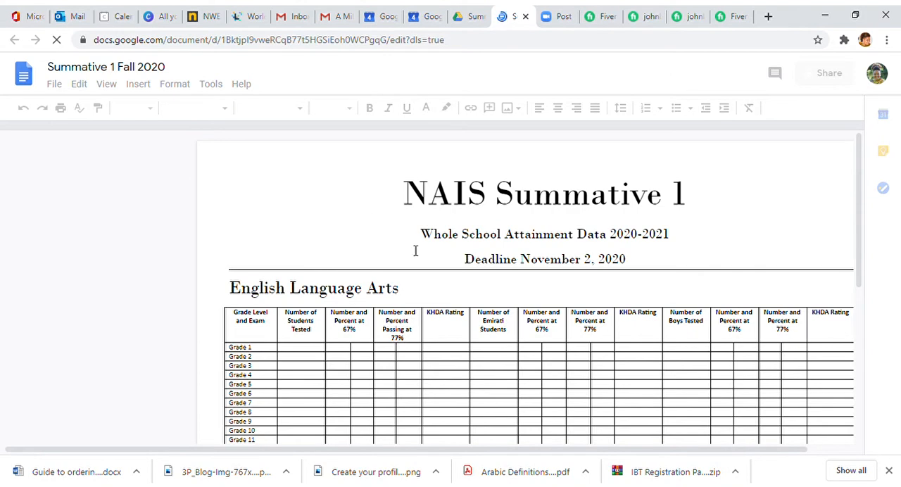
- In the English Language Arts table's Grade 1 row, enter 50 students tested, with 40 and 80% at the 67% level
scroll(405, 283, "down", 1)
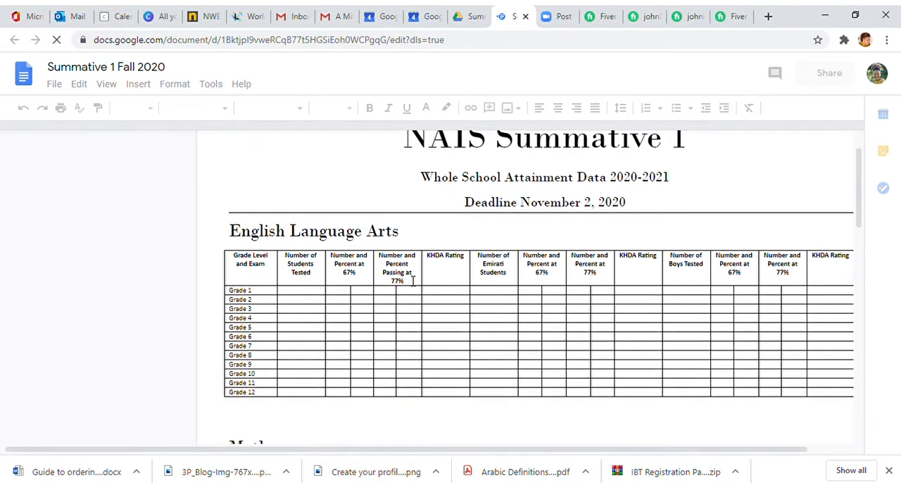
scroll(414, 272, "down", 1)
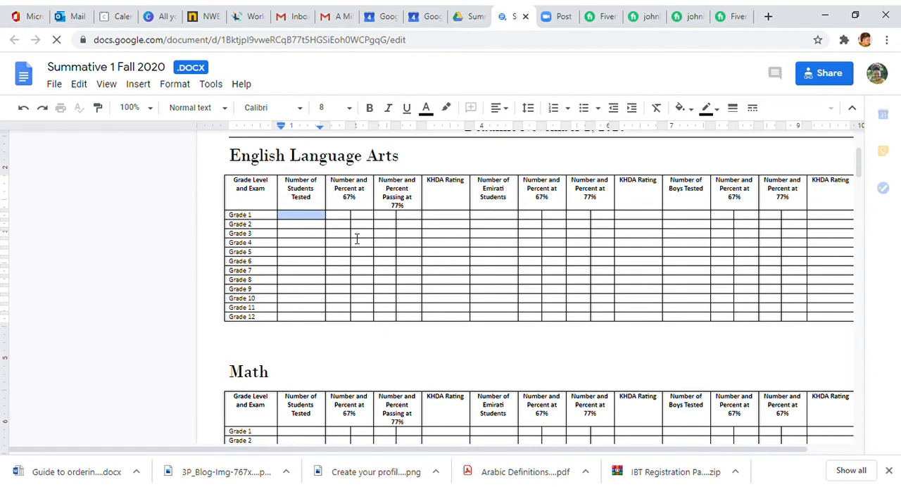
left_click(286, 217)
type("50")
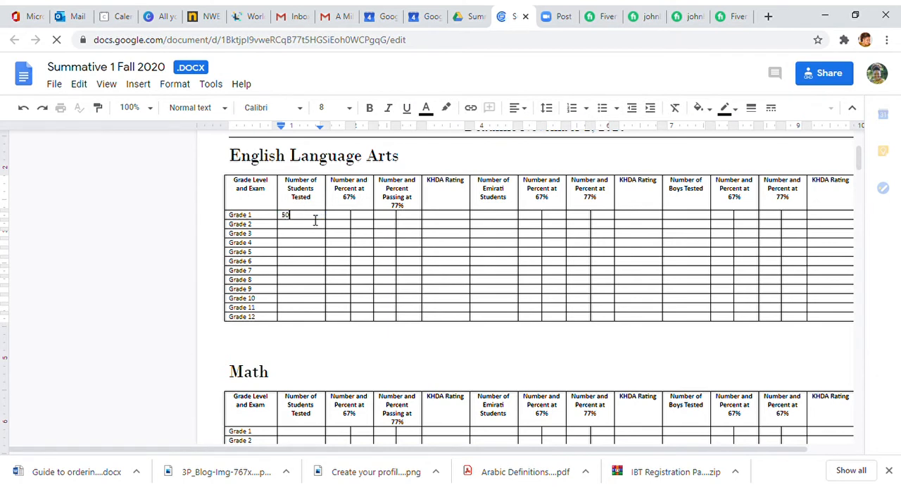
key("Tab")
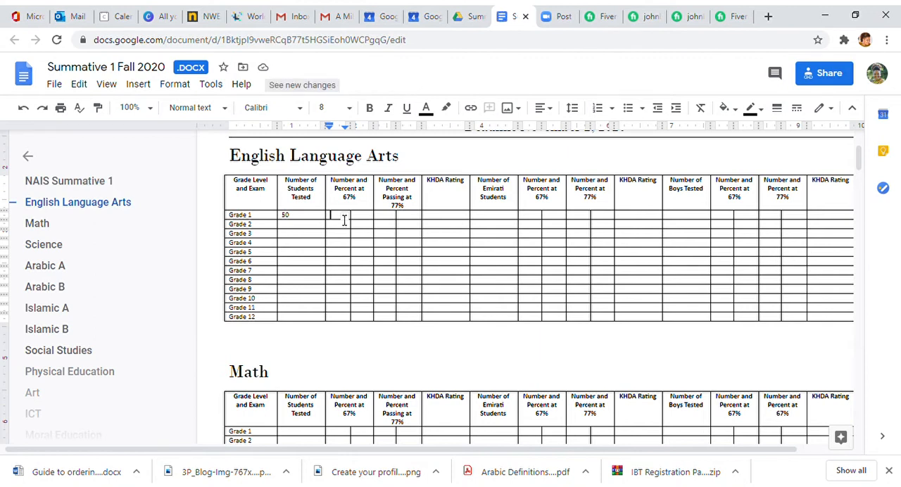
type("40")
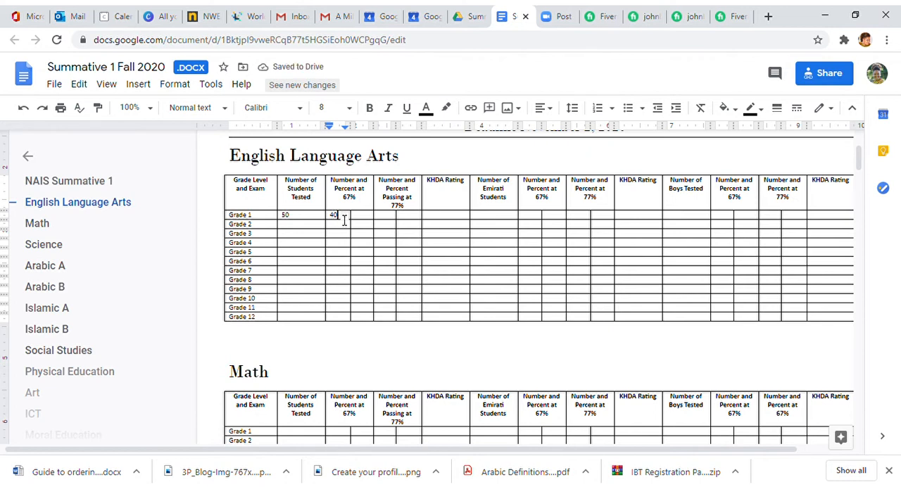
key("Tab")
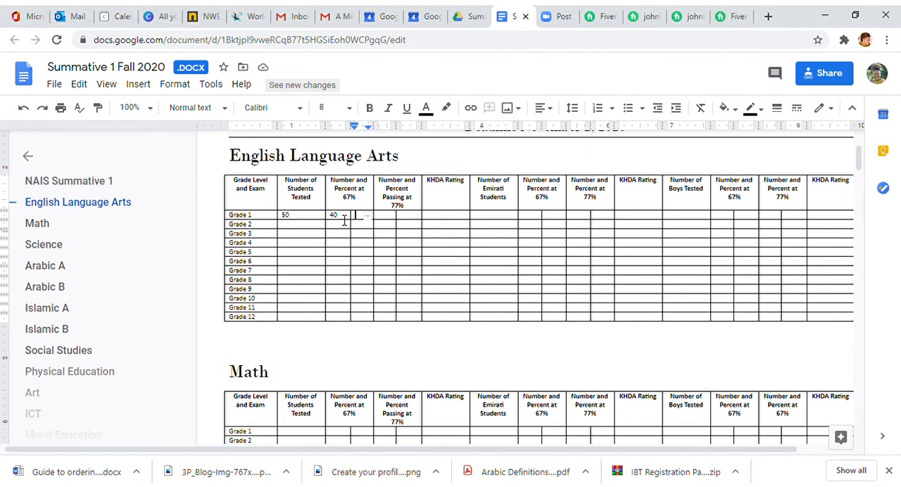
type("80")
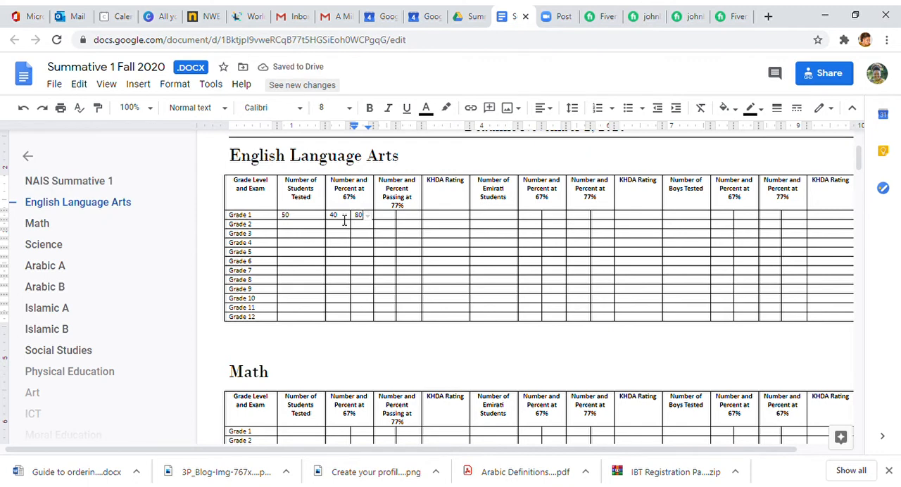
type("%")
left_click(361, 266)
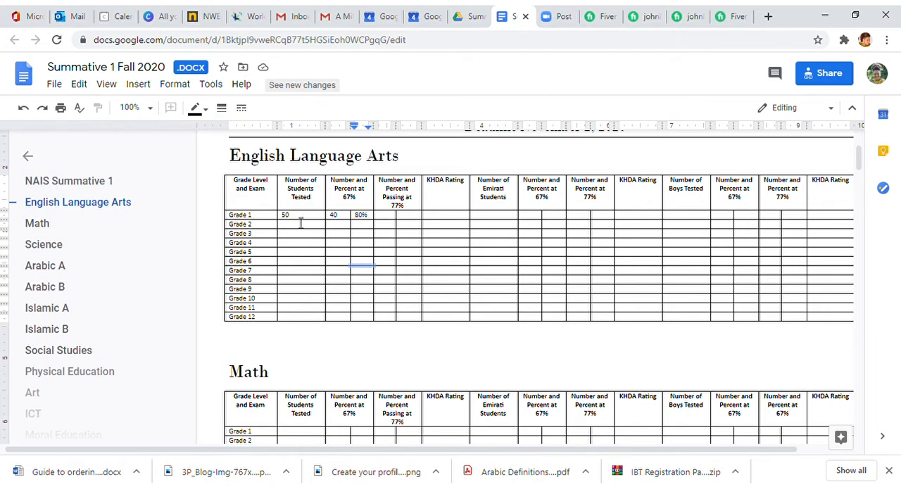
- Complete Grade 1's overall English Language Arts results with 25 and 50% passing at 77% and a KHDA rating of Good
left_click(390, 217)
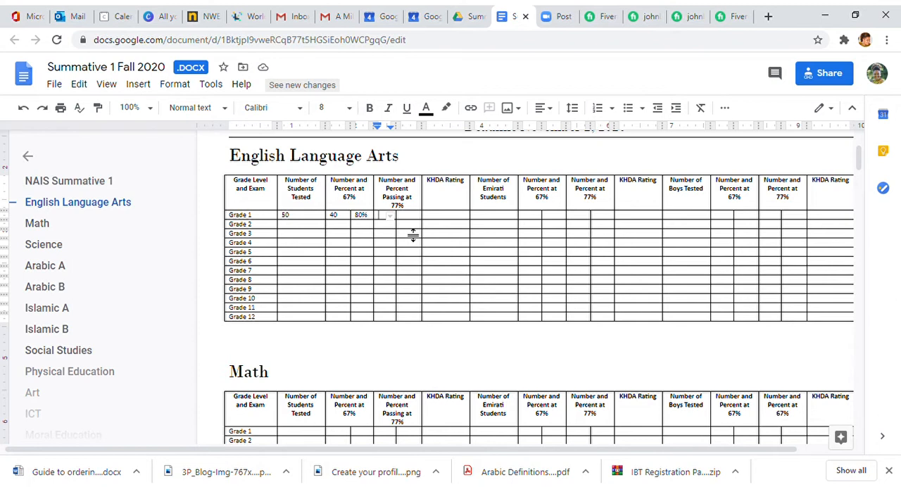
type("25")
key("Tab")
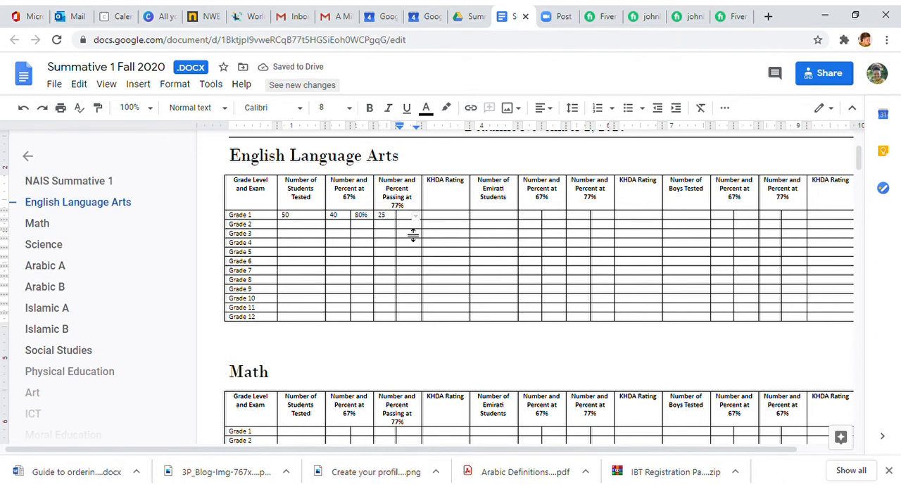
type("50%")
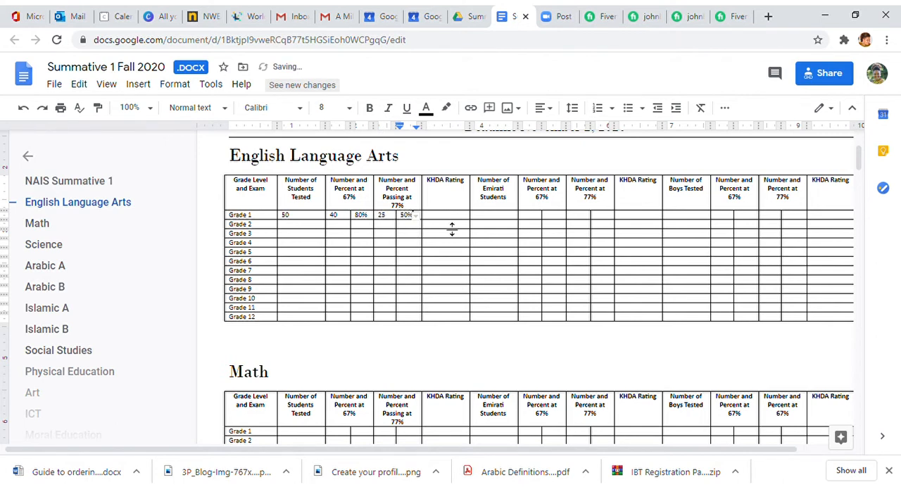
double_click(460, 221)
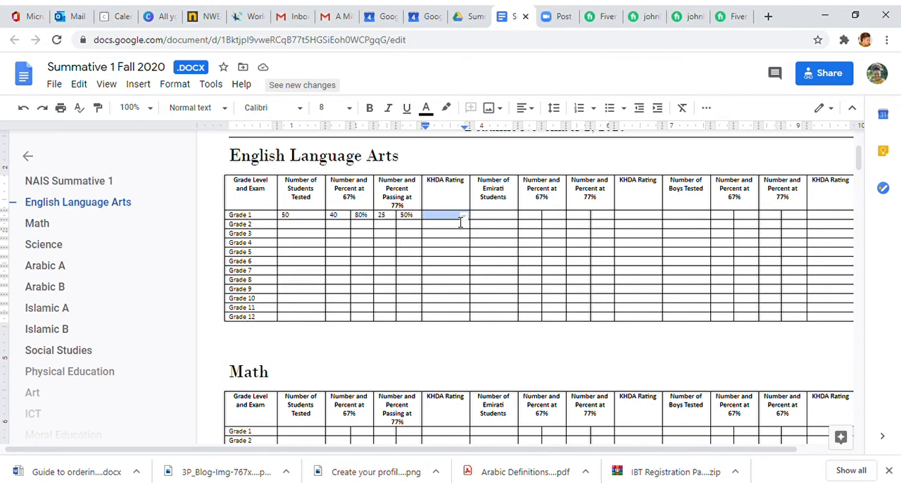
type("Good")
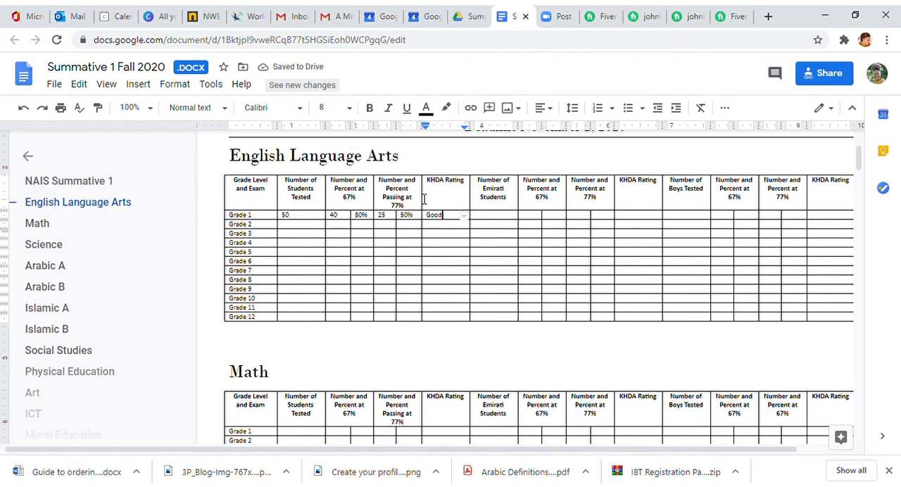
- Enter 10 Emirati students for Grade 1 English Language Arts, with 10 and 100% at the 67% level
left_click(495, 217)
type("10")
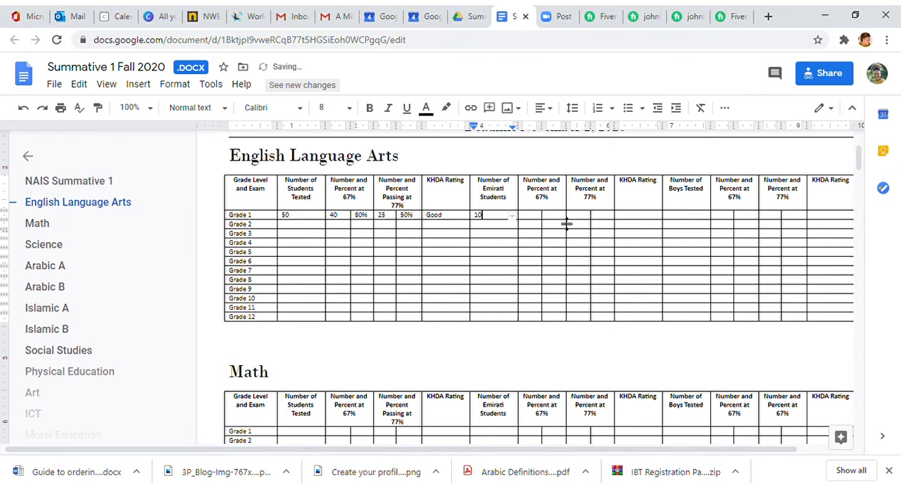
left_click(539, 211)
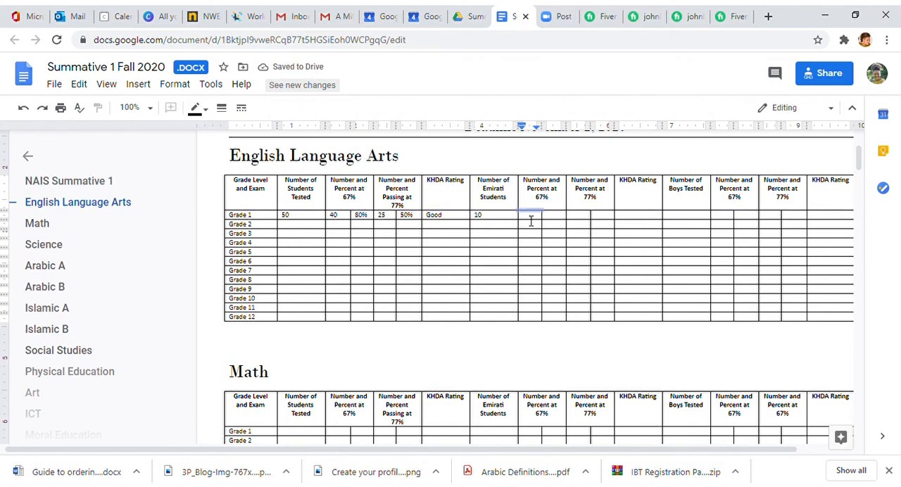
left_click(530, 221)
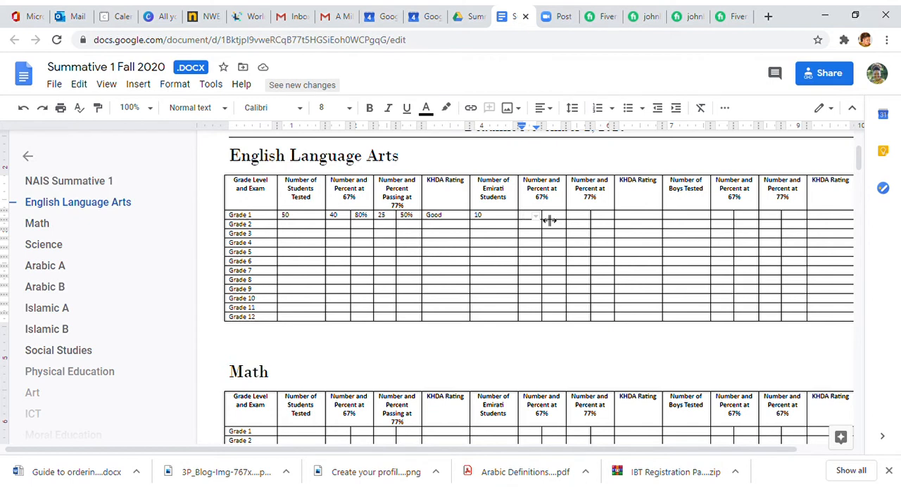
type("10")
key("Tab")
type("100%")
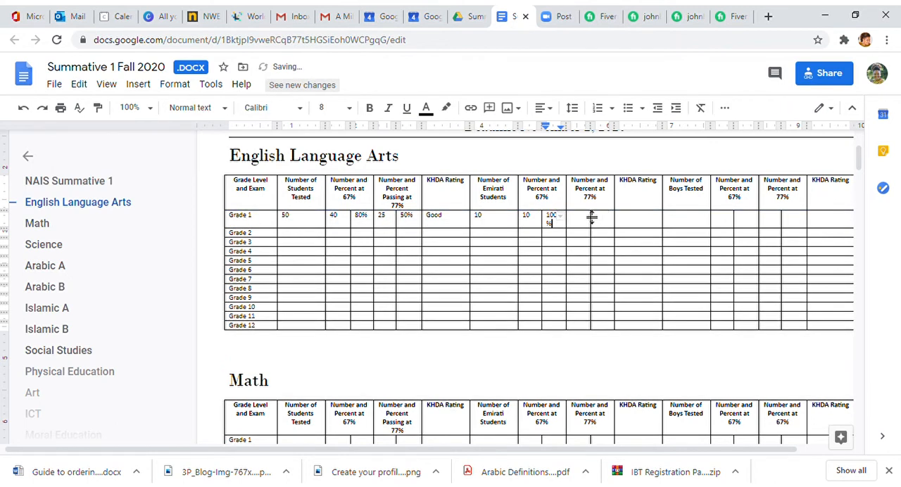
- Enter 7 and 70% for Grade 1's Emirati students at the 77% level in English Language Arts
left_click(584, 223)
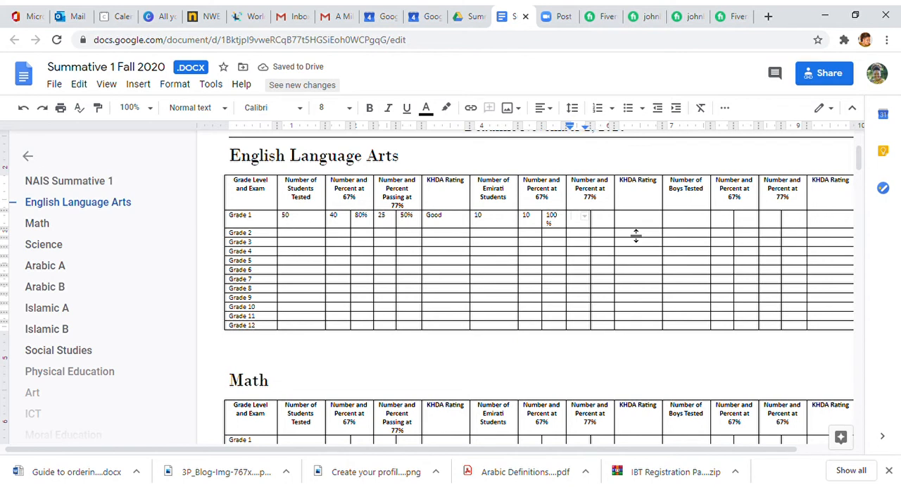
type("7")
key("Tab")
type("70%")
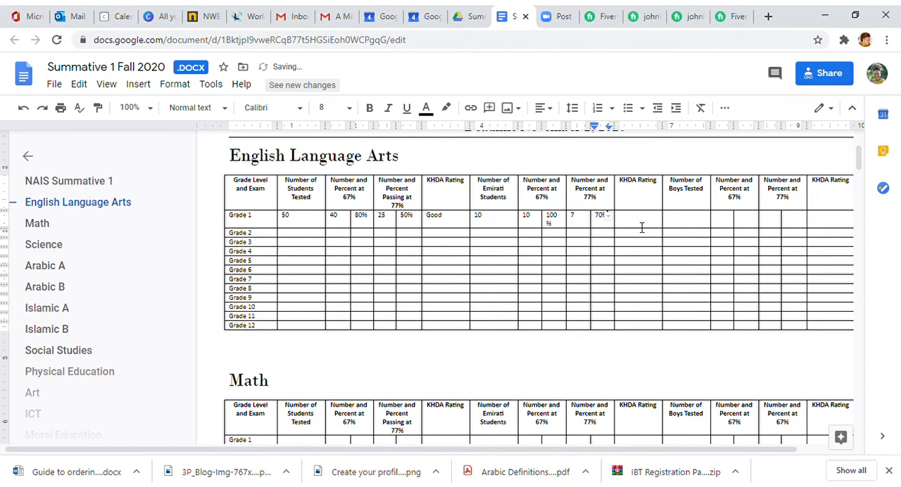
left_click(639, 225)
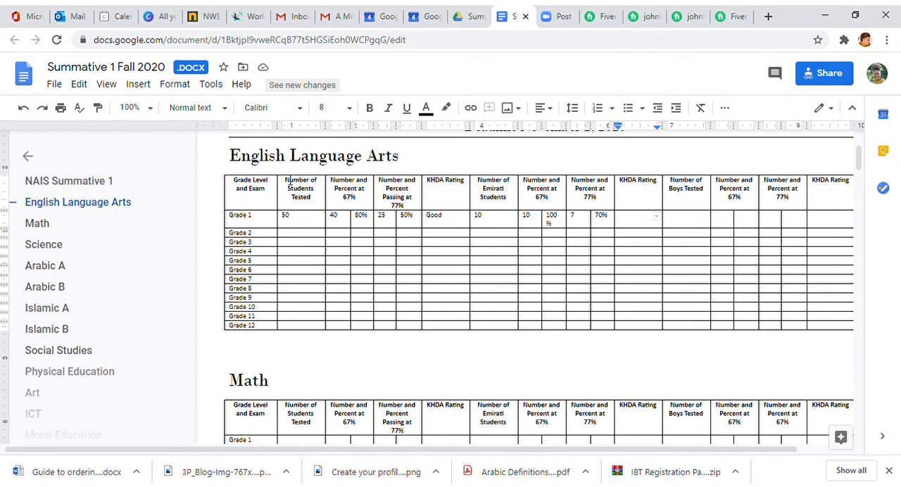
- Look through the data tables of the remaining subjects, from Math to Moral Education, and return towards the start of the document
scroll(370, 263, "down", 2)
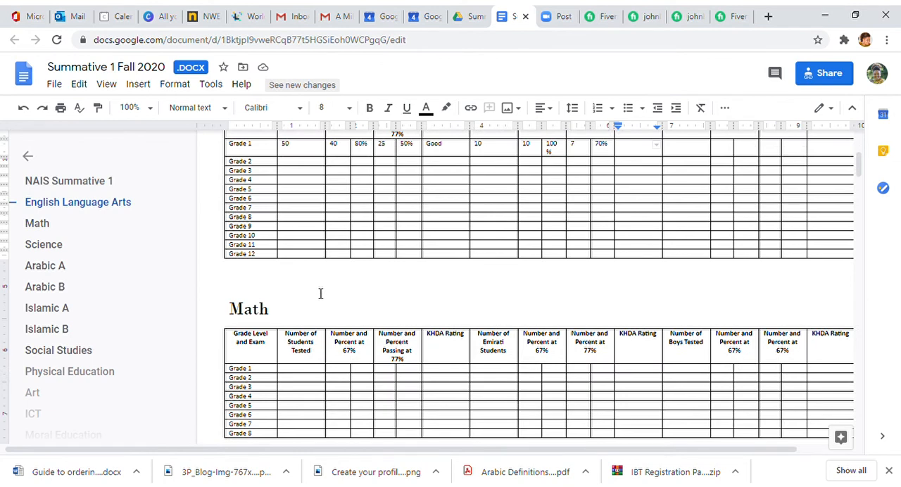
scroll(265, 314, "down", 10)
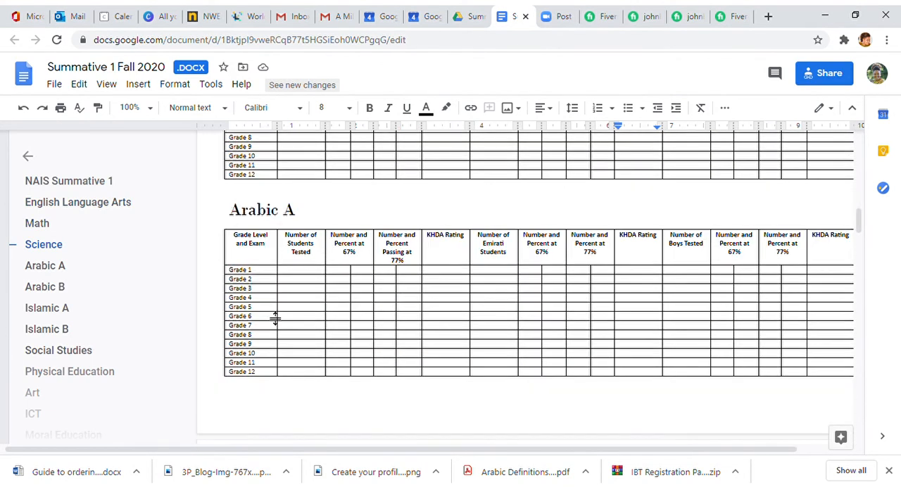
scroll(275, 316, "down", 3)
scroll(274, 317, "down", 4)
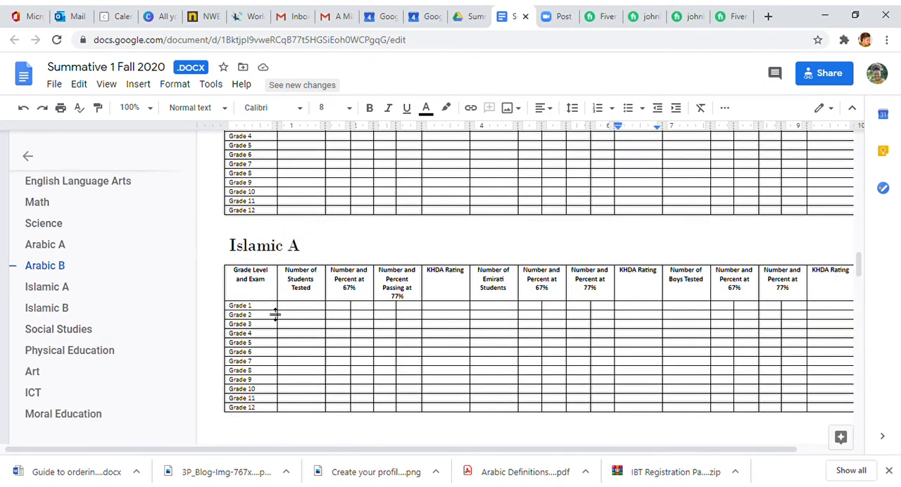
scroll(278, 327, "down", 7)
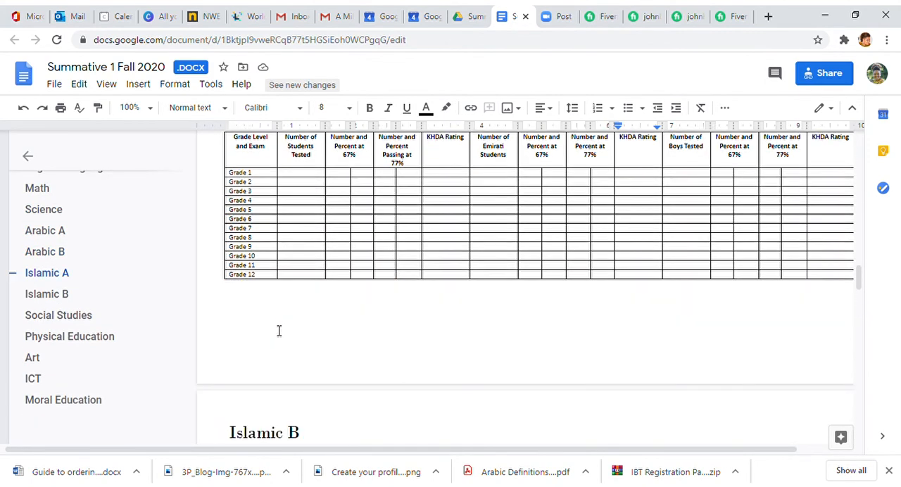
scroll(279, 332, "down", 5)
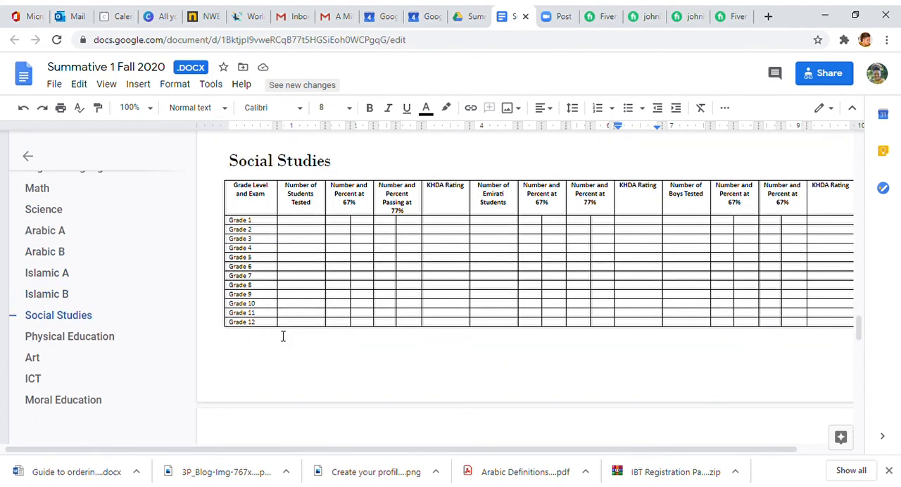
scroll(285, 338, "down", 3)
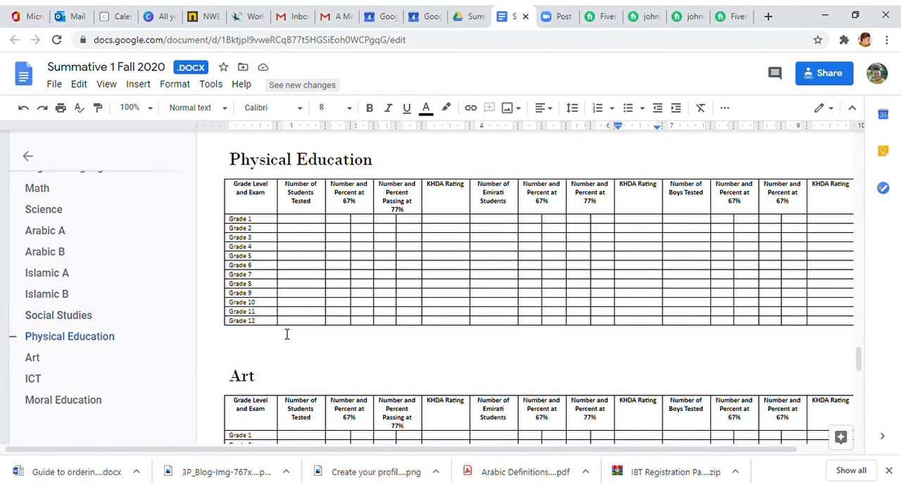
scroll(267, 363, "down", 5)
scroll(268, 369, "down", 5)
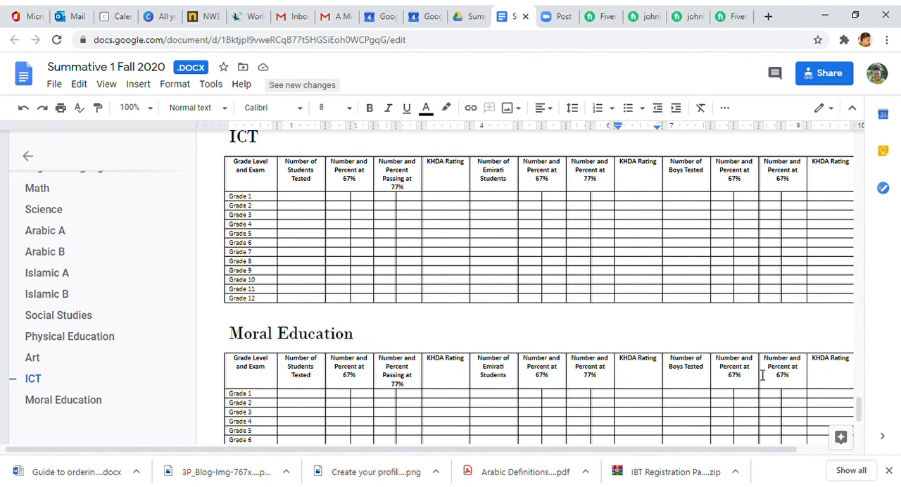
scroll(633, 304, "up", 4)
scroll(634, 303, "up", 7)
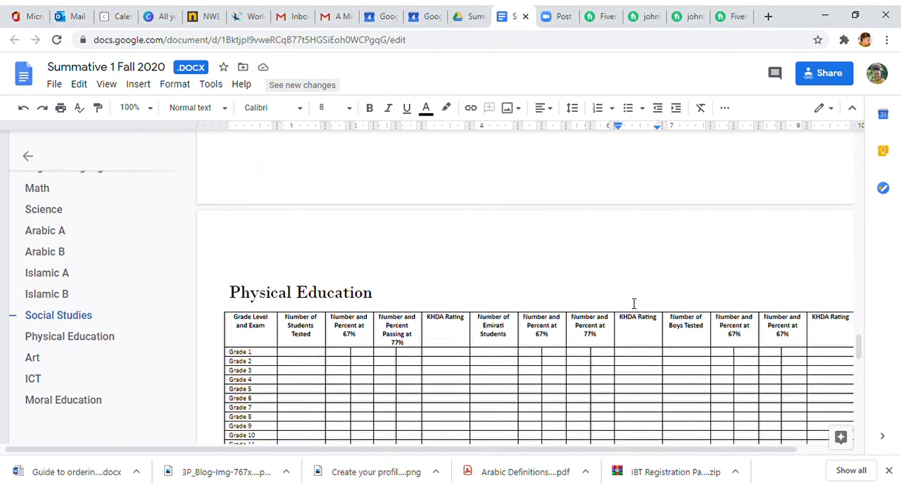
scroll(634, 304, "up", 10)
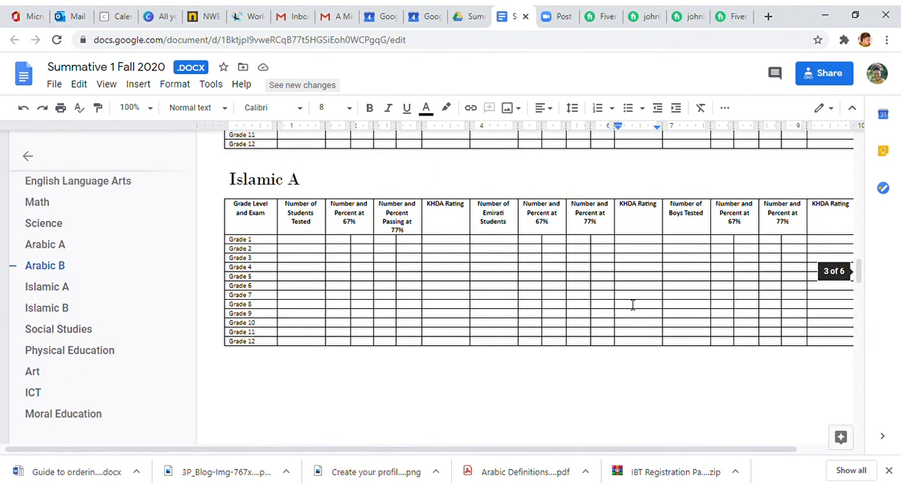
scroll(632, 304, "up", 10)
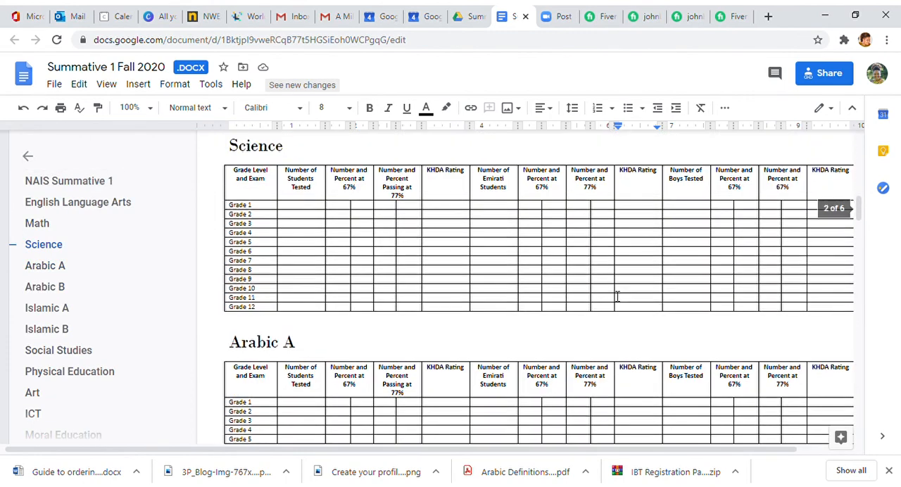
scroll(615, 296, "up", 10)
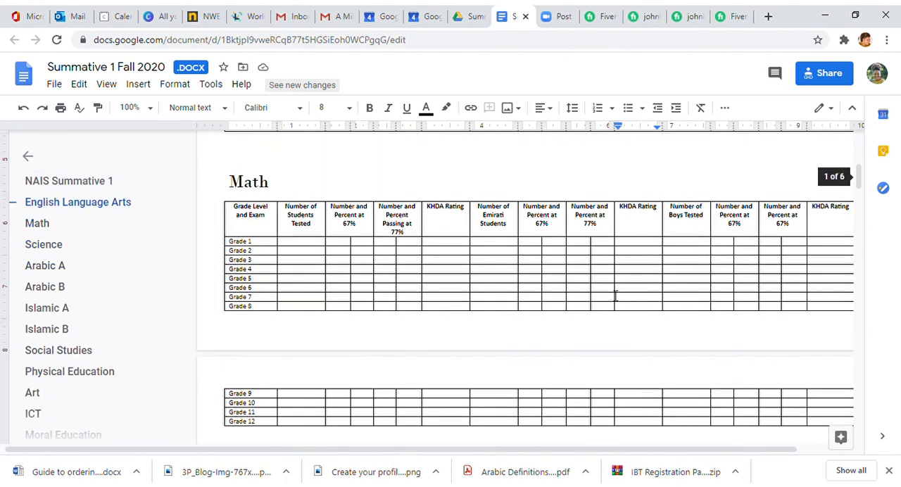